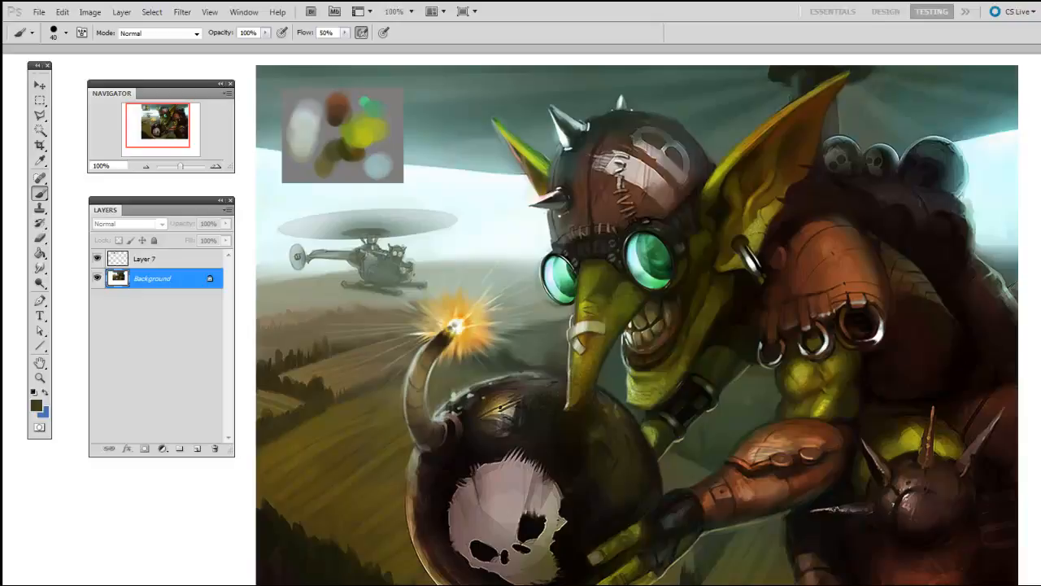
Select Layer 7 and toggle its visibility off and on to check that it holds the colour palette.
left_click_drag(500, 261, 575, 338)
key("ctrl+plus")
left_click_drag(554, 164, 627, 365)
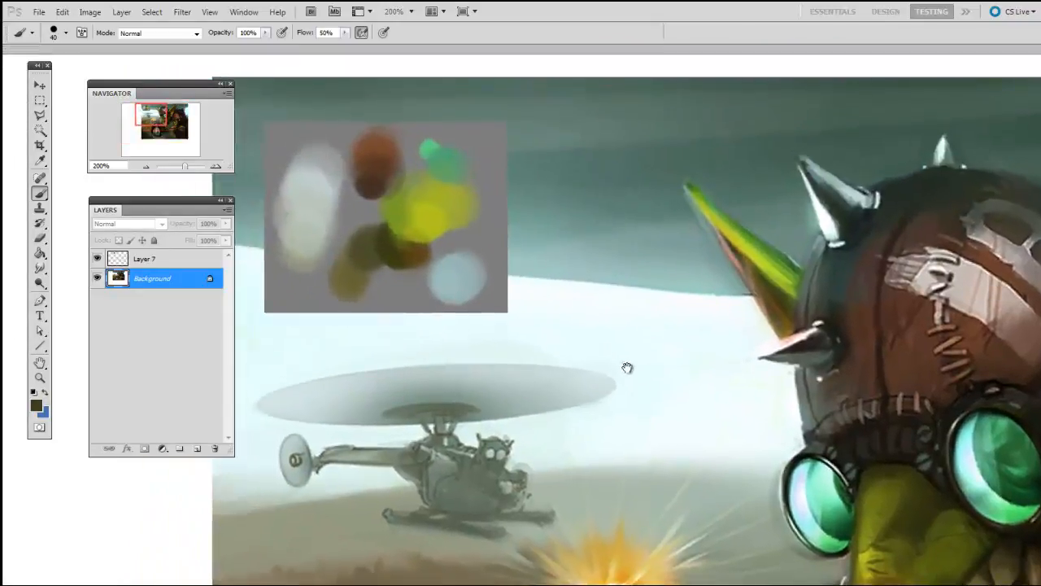
key("alt+bracketright")
left_click_drag(663, 447, 675, 494)
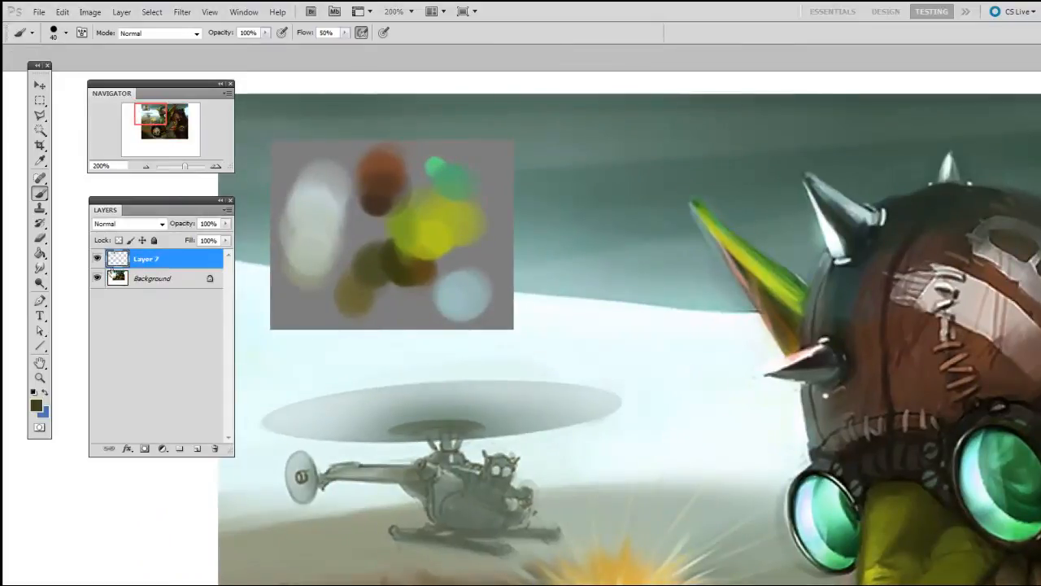
left_click(97, 259)
left_click(97, 258)
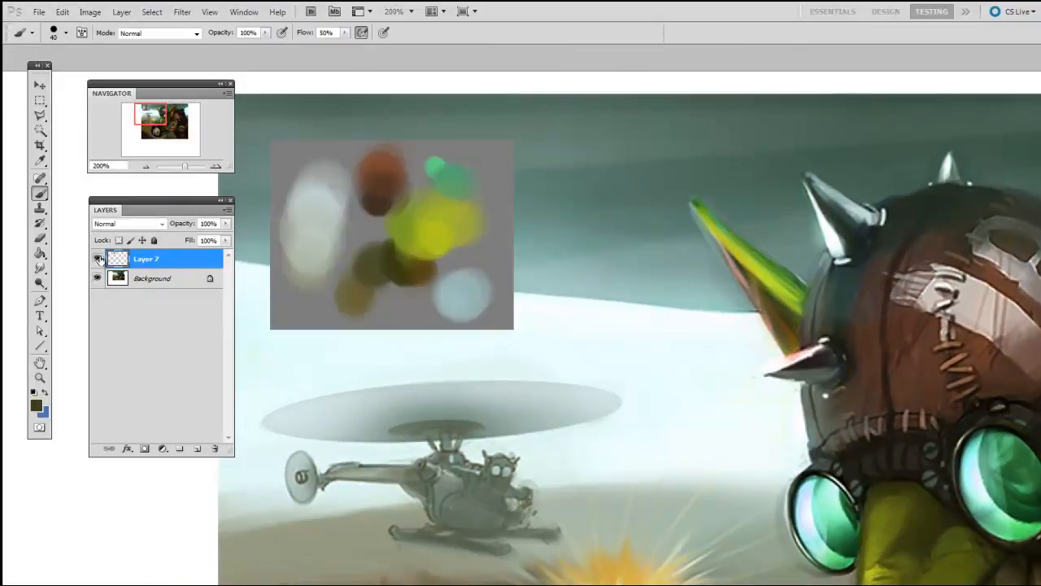
Move the colour palette slightly closer to the painting's upper-left corner.
key("v")
left_click_drag(480, 307, 430, 249)
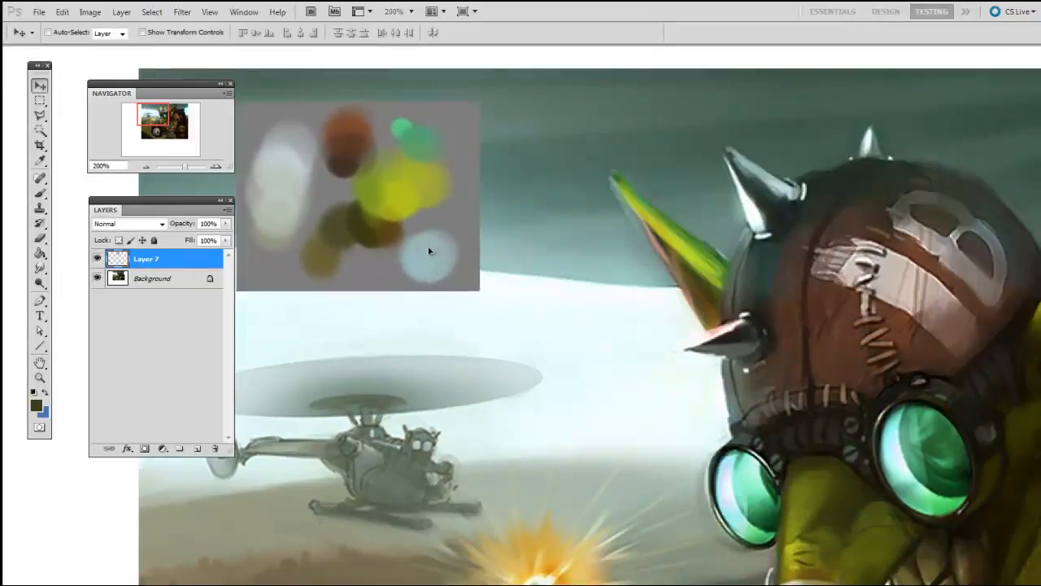
left_click_drag(578, 267, 664, 253)
mouse_move(520, 260)
left_mouse_down()
mouse_move(470, 272)
mouse_move(460, 262)
mouse_move(472, 242)
left_mouse_up()
left_click_drag(607, 460, 602, 463)
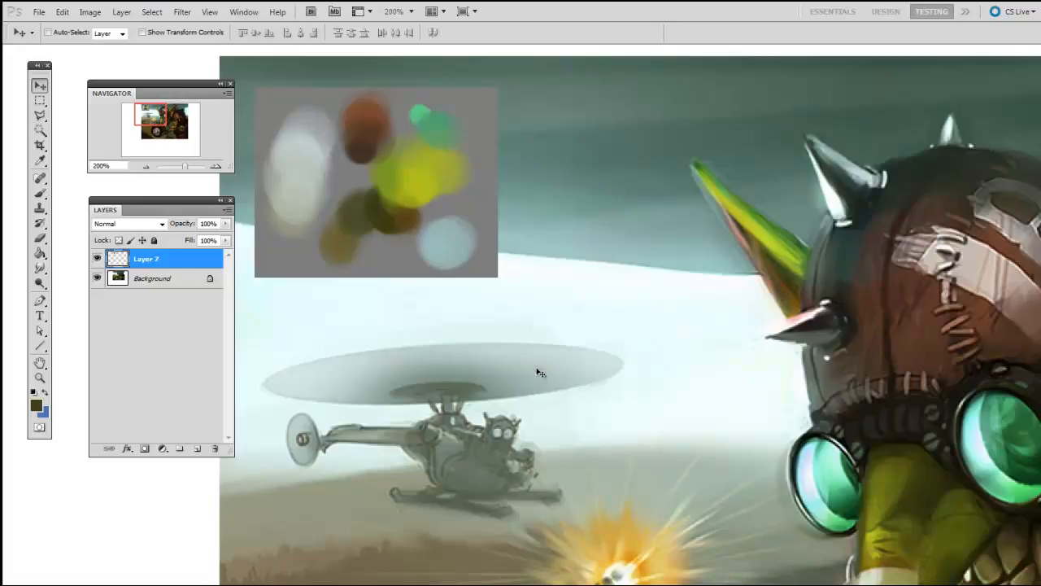
Add a new layer above Layer 7 and choose a 19 px brush for test dabs.
key("ctrl+minus")
left_click_drag(620, 424, 503, 320)
left_click_drag(545, 382, 537, 380)
right_click(442, 305)
left_click(437, 396)
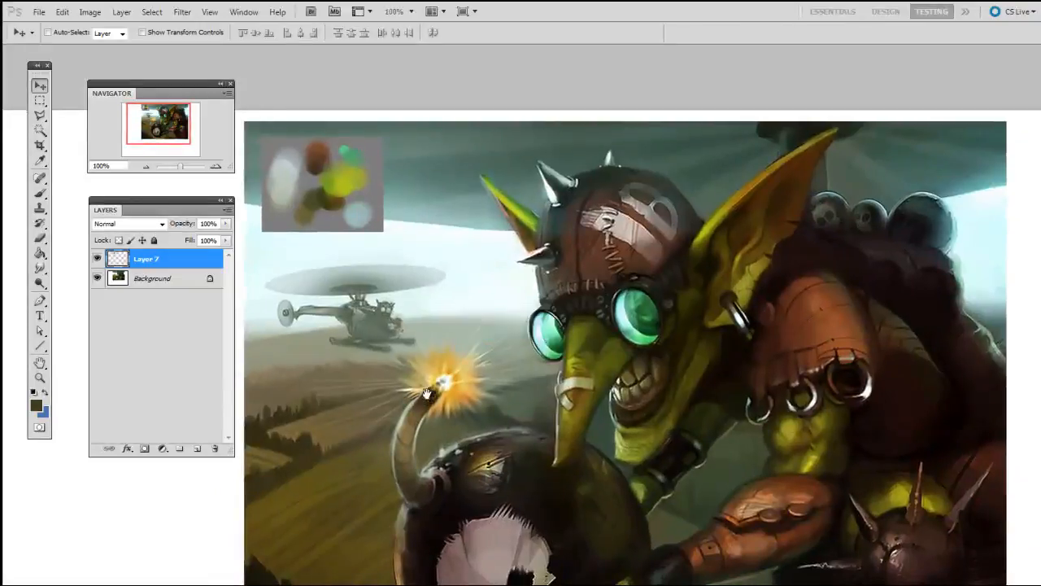
key("ctrl+alt+shift+n")
key("b")
right_click(438, 360)
left_click(457, 437)
left_click(416, 475)
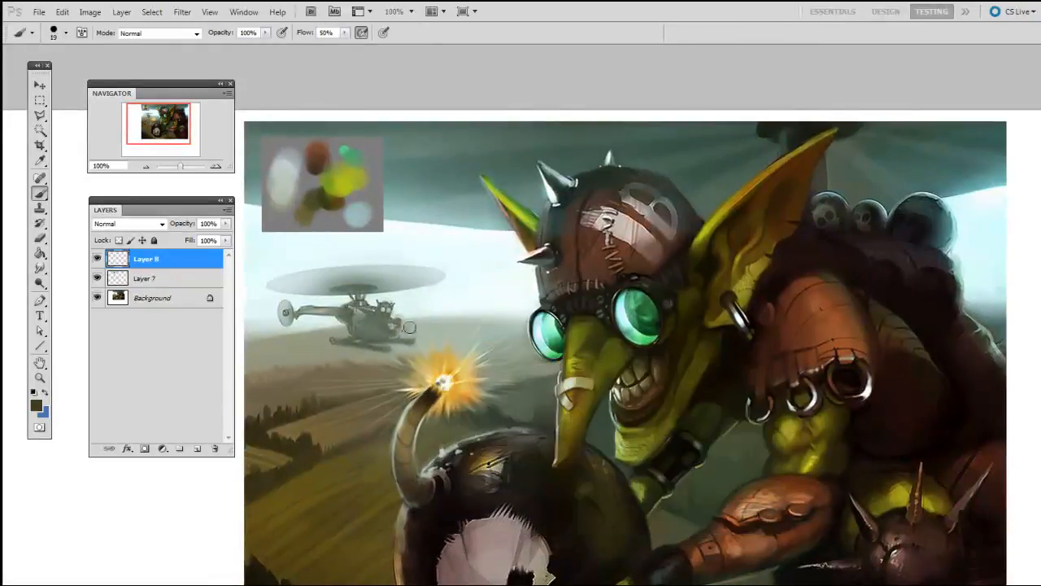
left_click_drag(451, 378, 446, 381)
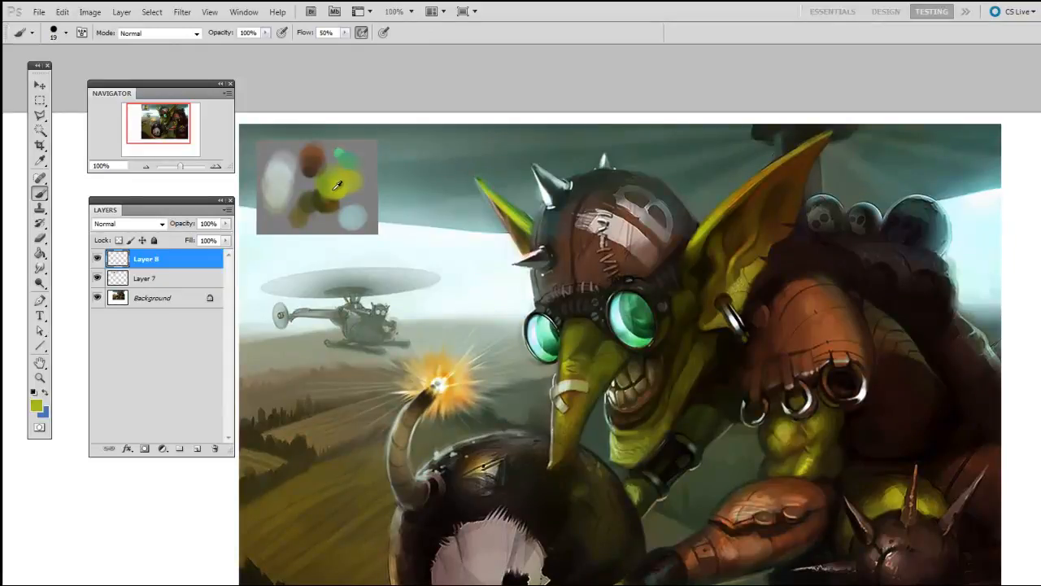
Dab the palette's pale blue and reddish brown onto the sky beside the helicopter with a large brush.
left_click(355, 215, "alt")
key("bracketright")
key("bracketright")
key("bracketright")
key("bracketright")
key("bracketright")
key("bracketright")
left_click(465, 322)
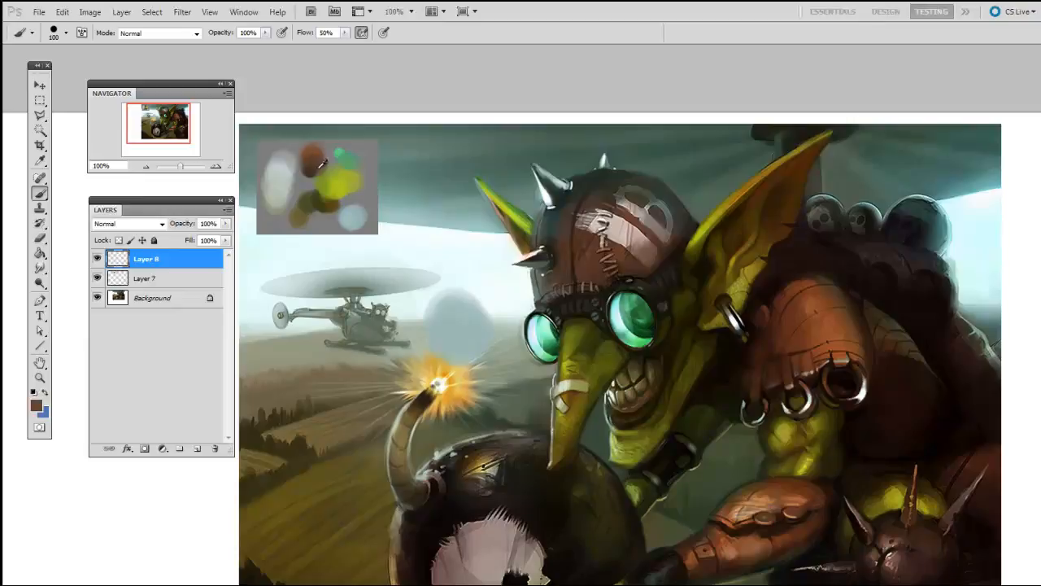
key("bracketleft")
left_click_drag(467, 315, 468, 320)
Add yellow-green dabs above the brown one and overlap them with a 125 px pale blue dab, sampling from the palette.
left_click(340, 183, "alt")
left_click_drag(468, 283, 457, 232)
left_click(334, 171, "alt")
key("bracketright")
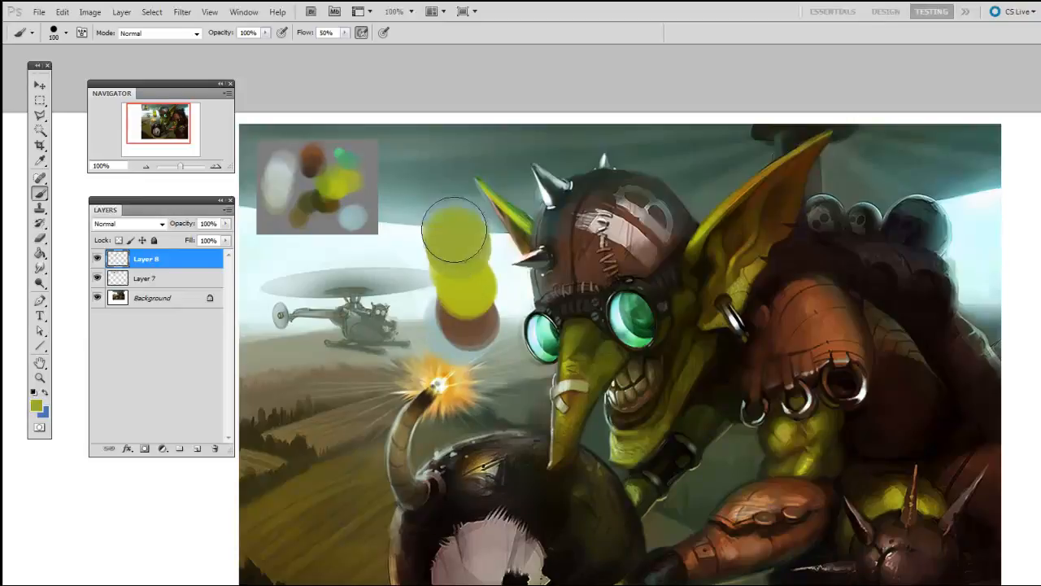
left_click(353, 218, "alt")
key("bracketright")
left_click(434, 289)
left_click_drag(540, 305, 547, 287)
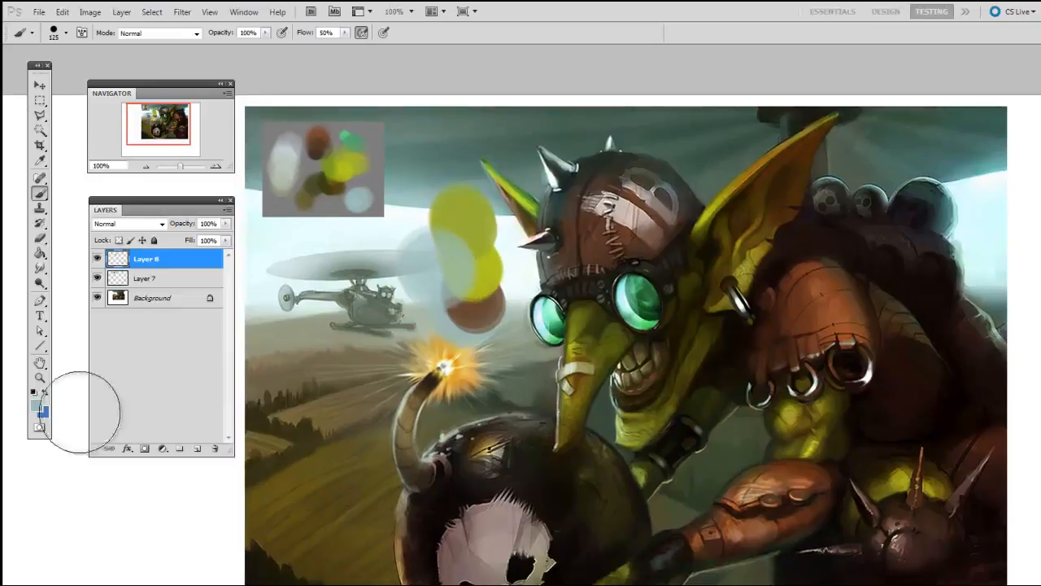
Change the foreground colour to a darker, more saturated teal.
left_click(36, 404)
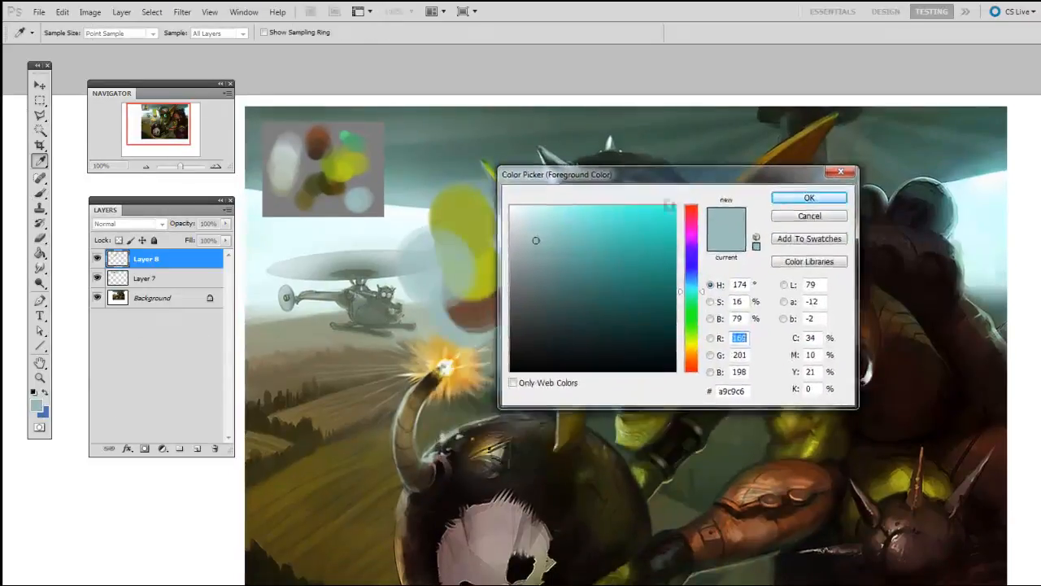
mouse_move(668, 205)
left_mouse_down()
mouse_move(618, 260)
mouse_move(651, 256)
left_mouse_up()
left_click(809, 197)
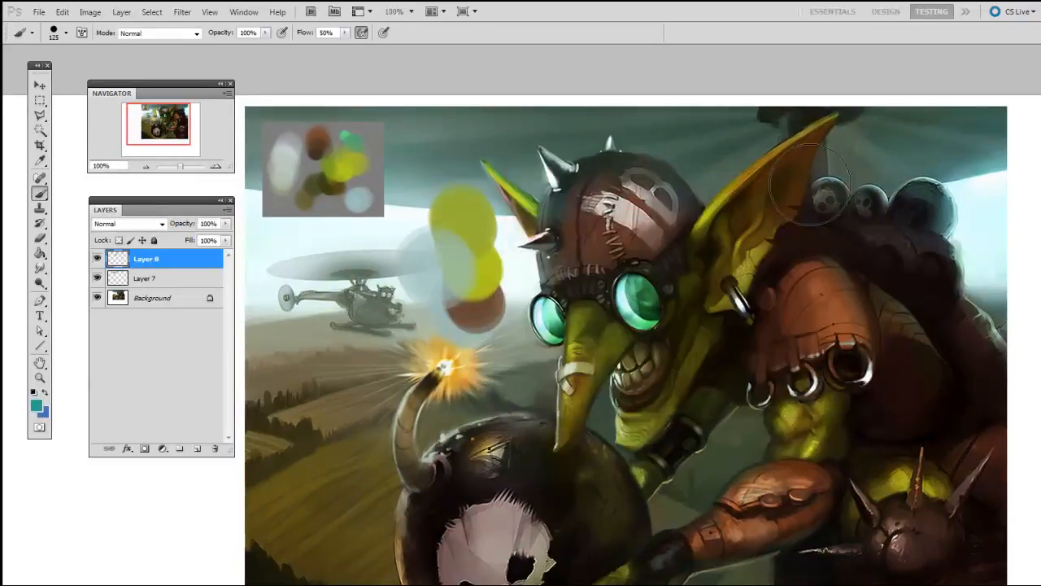
Delete the layer with the test dabs and sample the yellow-green from the palette.
left_click_drag(163, 259, 215, 449)
scroll(626, 341, "down", 2)
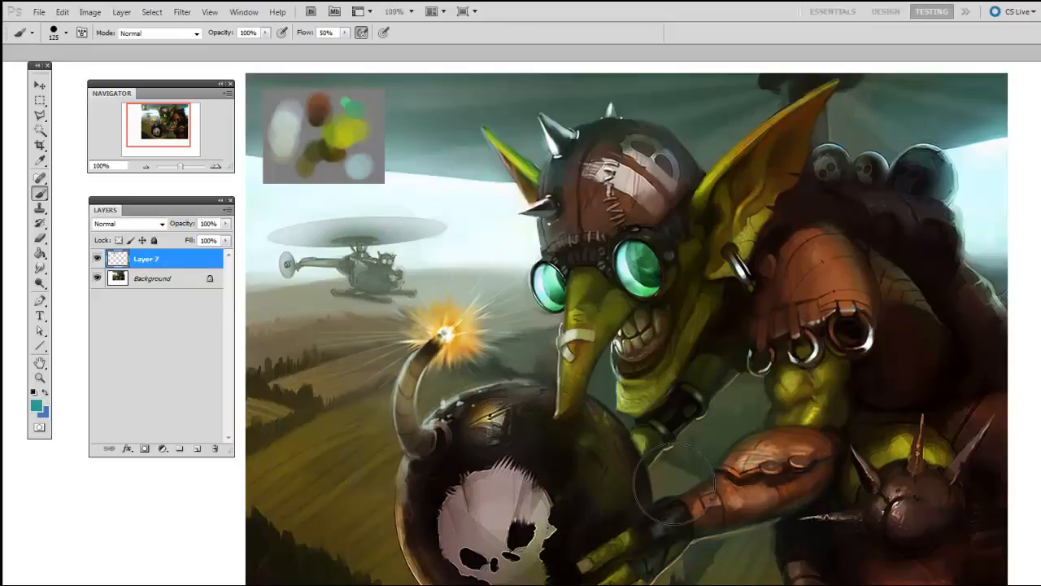
left_click(350, 132, "alt")
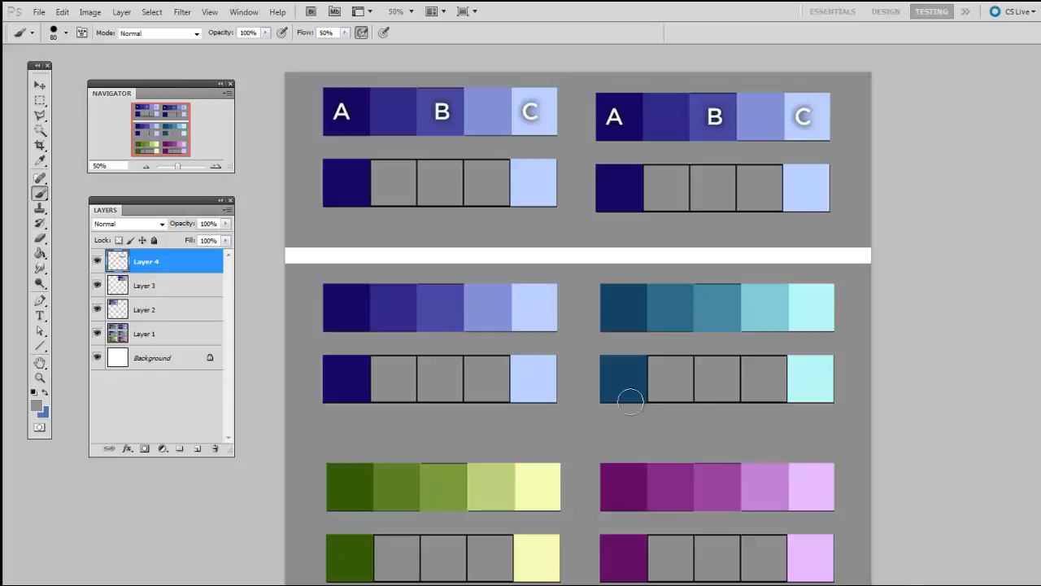
Add a new layer to the swatch exercise sheet and choose a 19 px brush.
key("ctrl+plus")
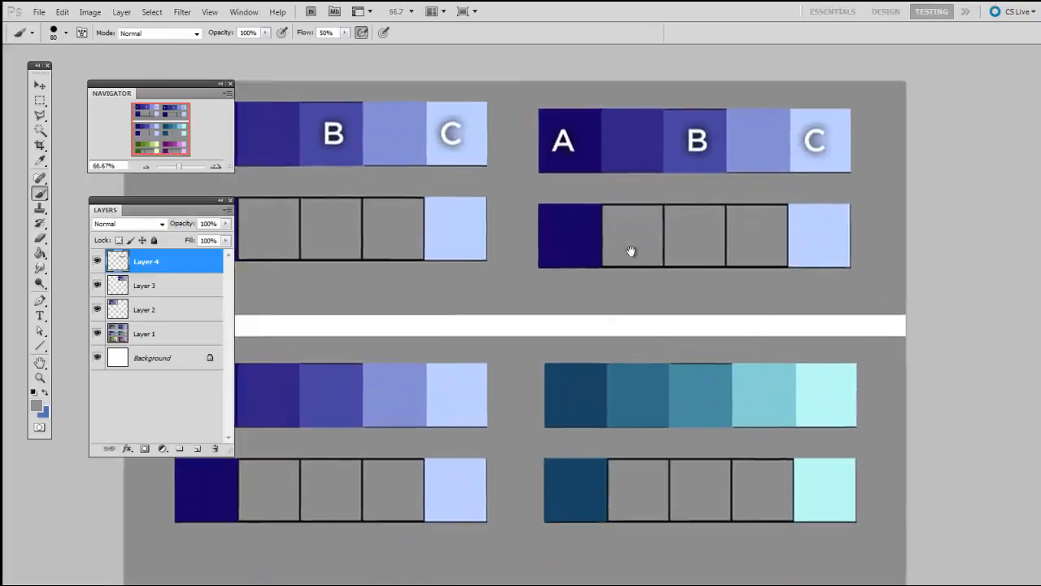
left_click_drag(632, 251, 553, 297)
key("ctrl+alt+shift+n")
key("ctrl+plus")
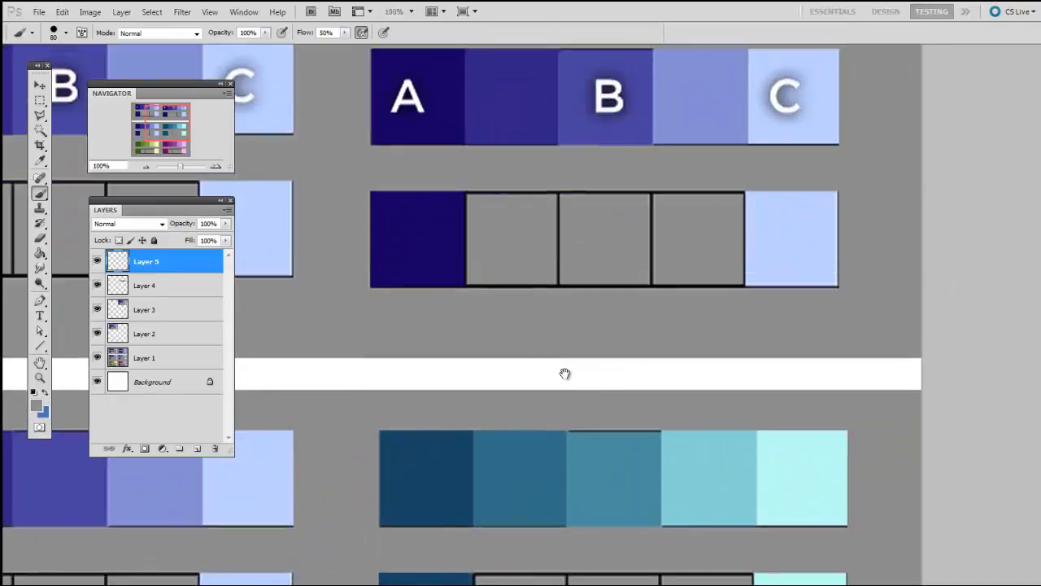
left_click_drag(564, 372, 551, 396)
right_click(550, 396)
double_click(563, 358)
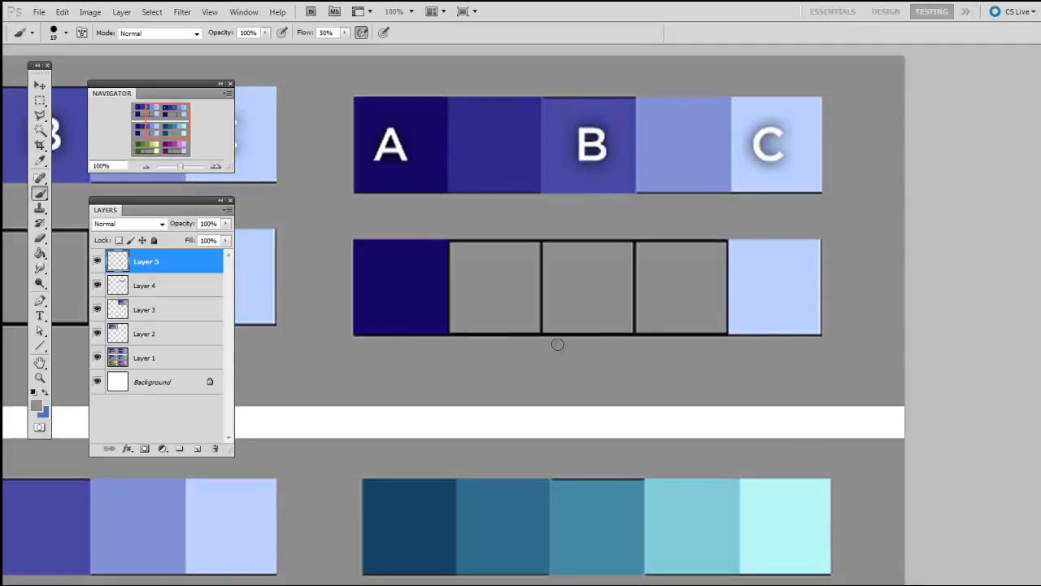
left_click_drag(570, 364, 588, 354)
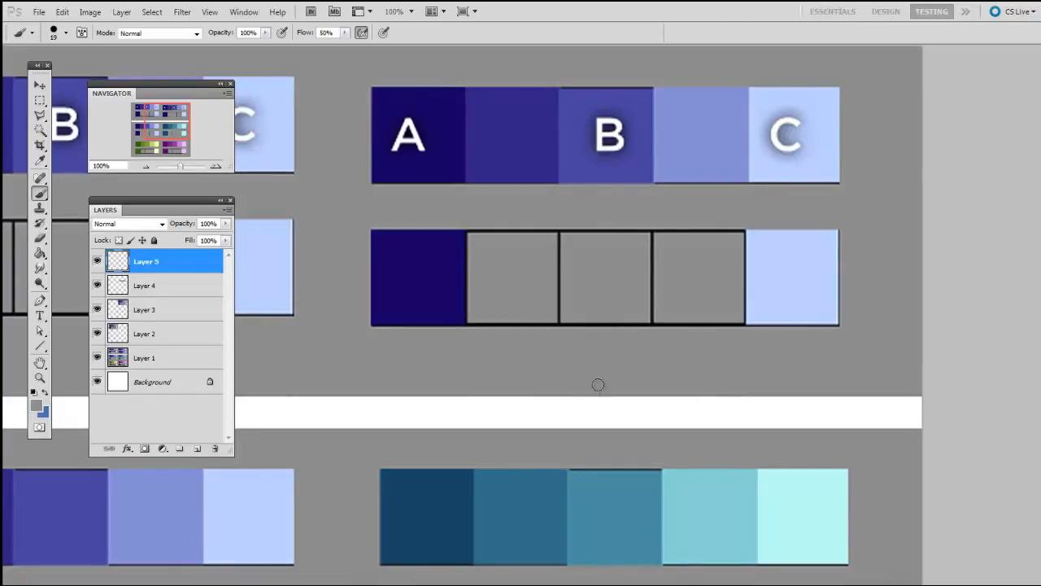
left_click_drag(602, 375, 600, 379)
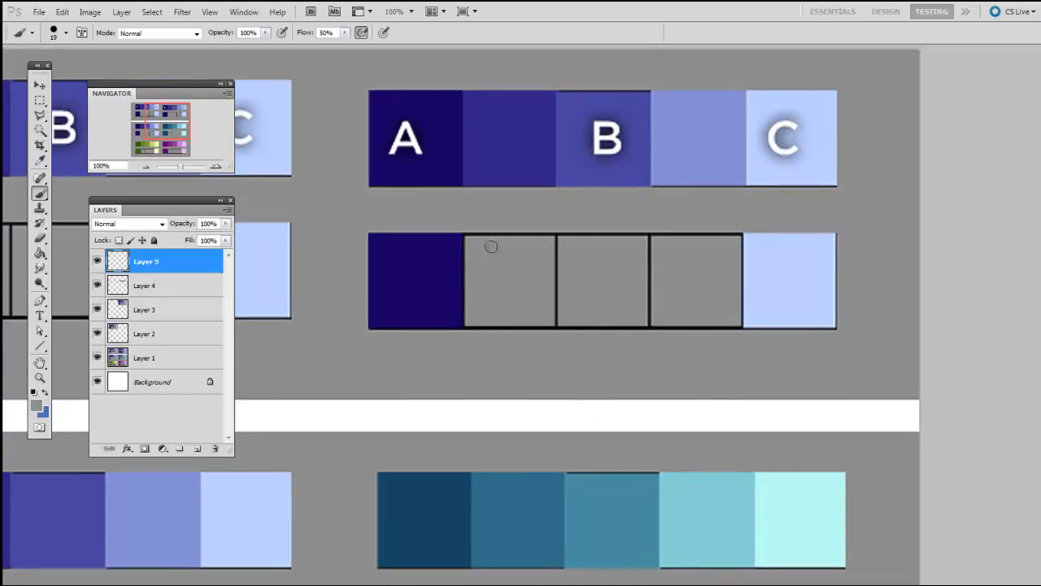
Set the brush flow to 47% and fill the middle empty cell under B with the dark blue sampled from the end swatch.
left_click_drag(344, 44, 342, 44)
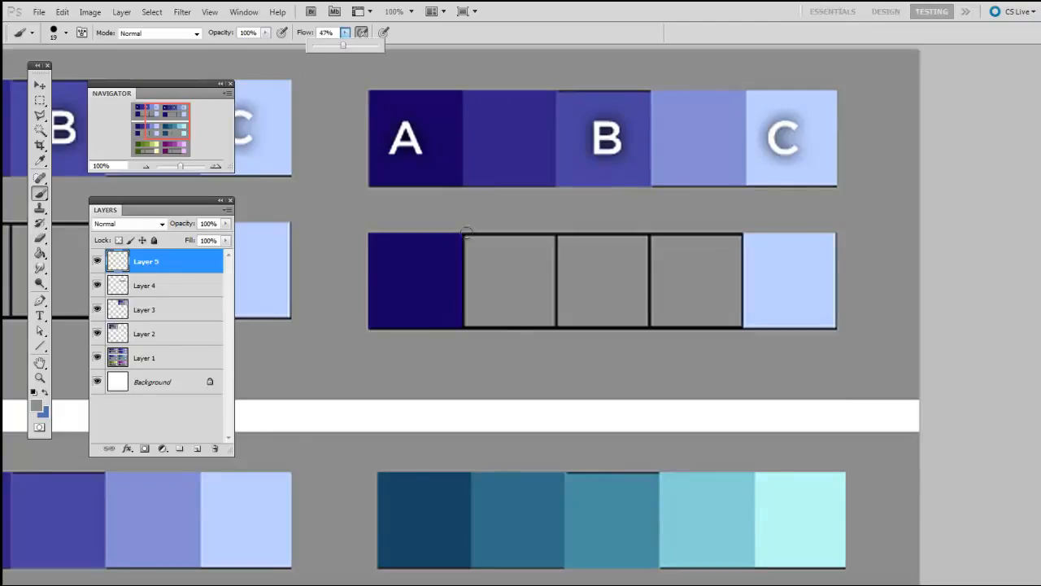
right_click(503, 335)
left_click_drag(473, 365, 515, 391)
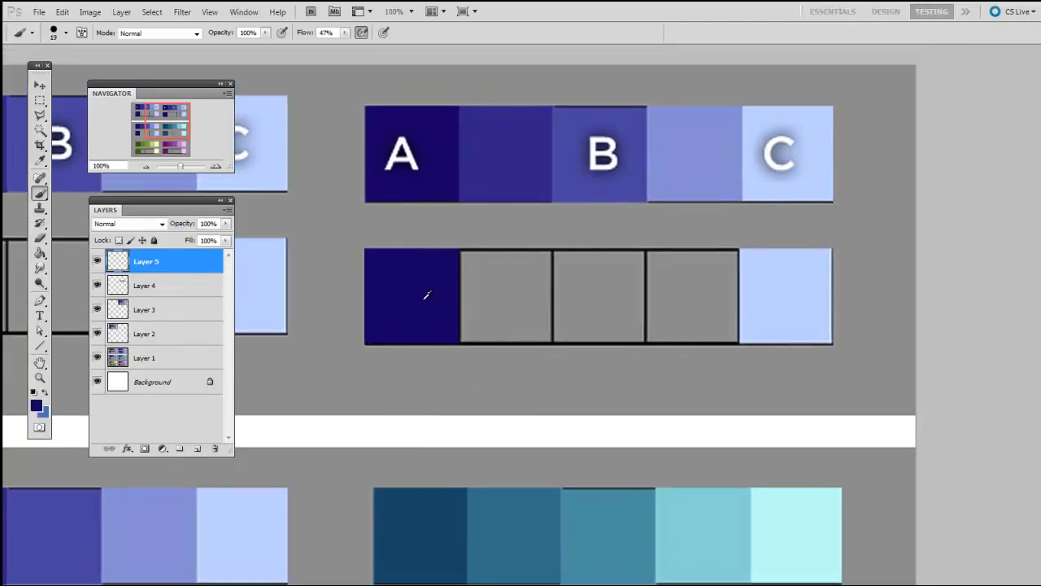
key("bracketright")
key("bracketright")
key("bracketright")
key("bracketright")
key("bracketright")
key("bracketright")
key("bracketright")
key("bracketright")
mouse_move(576, 269)
left_mouse_down()
mouse_move(576, 358)
mouse_move(588, 245)
mouse_move(593, 353)
mouse_move(608, 250)
mouse_move(600, 377)
mouse_move(616, 251)
mouse_move(618, 360)
mouse_move(621, 252)
mouse_move(598, 365)
mouse_move(579, 318)
mouse_move(597, 214)
left_mouse_up()
Try a light blue stroke over the middle cell and cover it again with the dark blue.
left_click(794, 295, "alt")
key("bracketright")
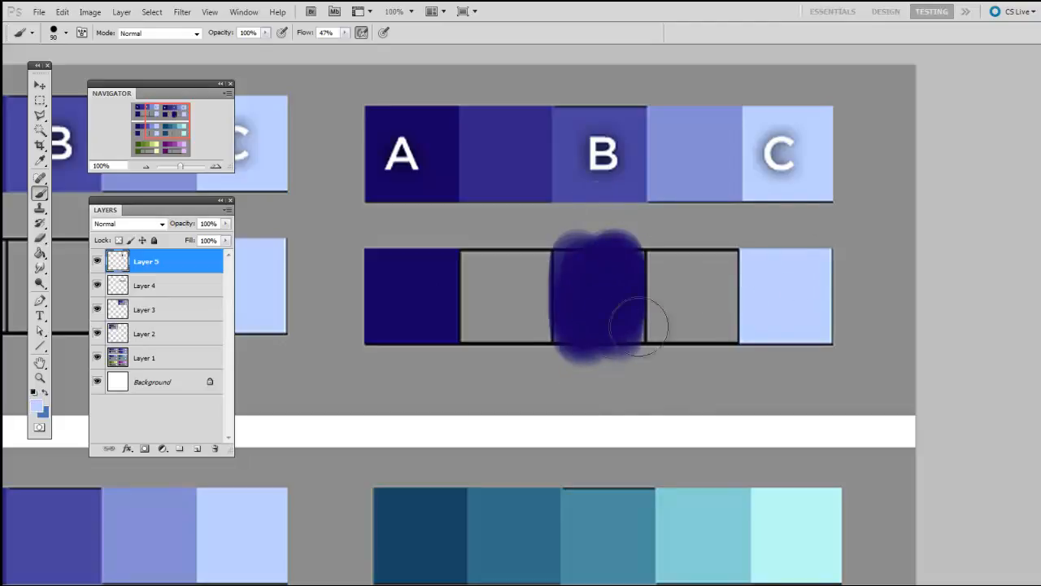
mouse_move(589, 322)
left_mouse_down()
mouse_move(583, 251)
mouse_move(583, 352)
mouse_move(584, 245)
mouse_move(593, 343)
left_mouse_up()
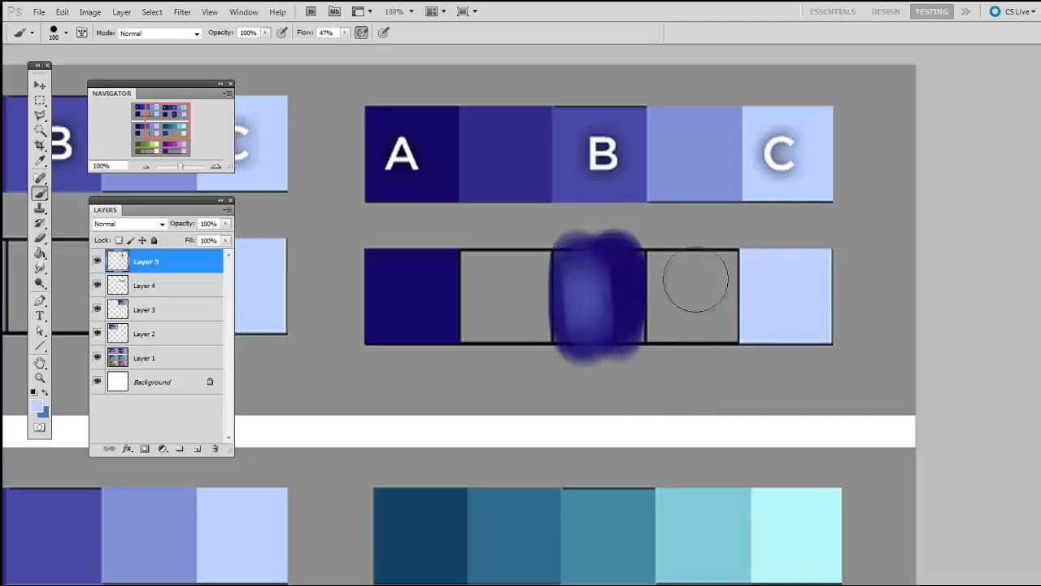
left_click(418, 285, "alt")
mouse_move(595, 249)
left_mouse_down()
mouse_move(577, 290)
mouse_move(584, 323)
mouse_move(606, 354)
left_mouse_up()
Glaze the middle cell with the light blue sampled from the end swatch, using a larger brush.
left_click(793, 274, "alt")
key("bracketright")
key("bracketright")
key("bracketright")
key("bracketright")
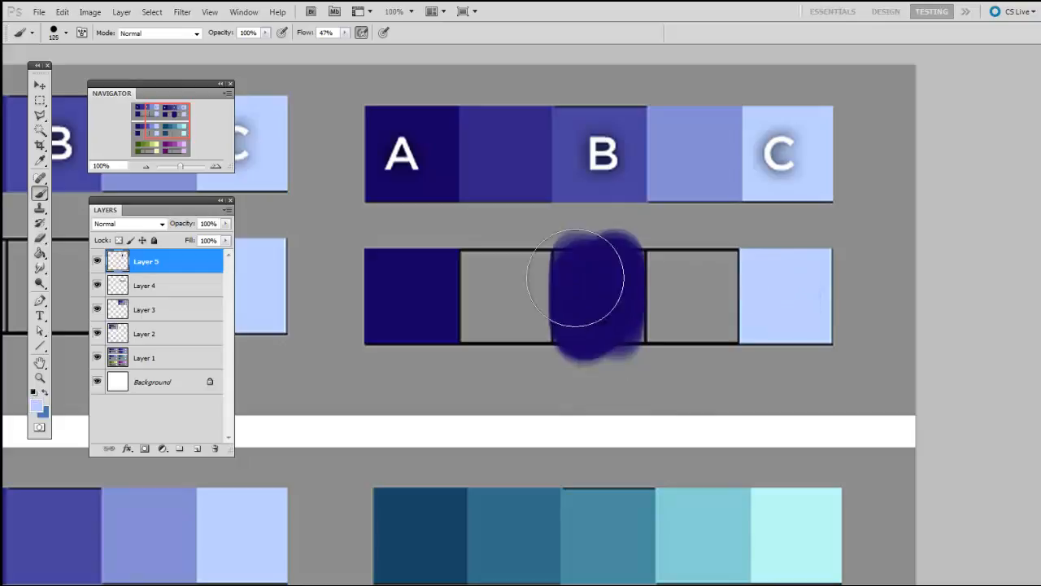
key("bracketleft")
mouse_move(598, 270)
left_mouse_down()
mouse_move(594, 311)
mouse_move(598, 253)
mouse_move(593, 357)
mouse_move(592, 274)
mouse_move(578, 262)
mouse_move(625, 263)
mouse_move(615, 259)
mouse_move(610, 312)
left_mouse_up()
Sample the blended mid blue and even out the middle cell up to its edges with progressively smaller brushes.
key("bracketleft")
key("bracketleft")
key("bracketleft")
key("bracketleft")
left_click(602, 256, "alt")
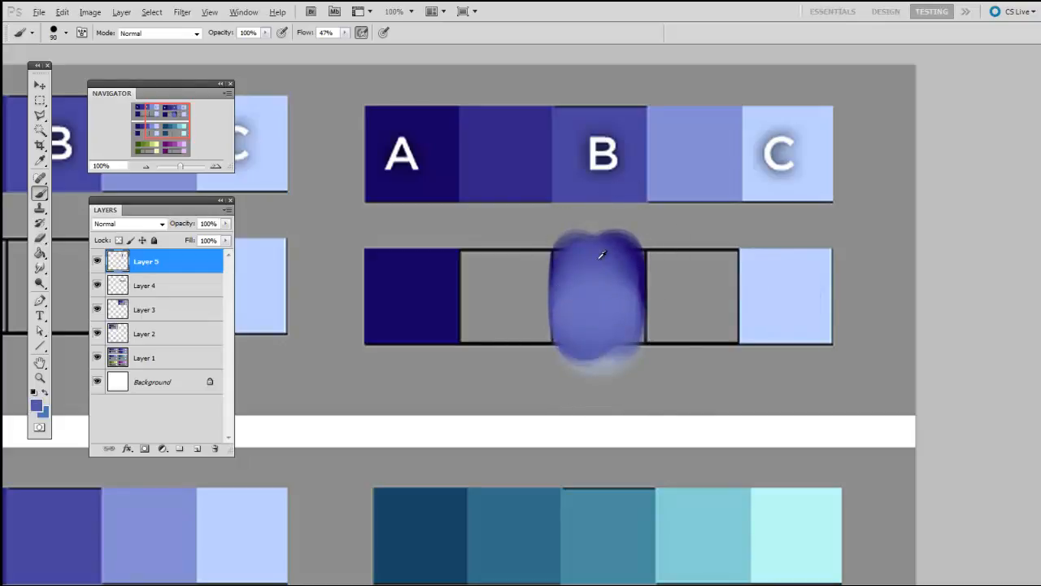
mouse_move(572, 278)
left_mouse_down()
mouse_move(568, 329)
mouse_move(625, 258)
mouse_move(620, 332)
left_mouse_up()
key("bracketright")
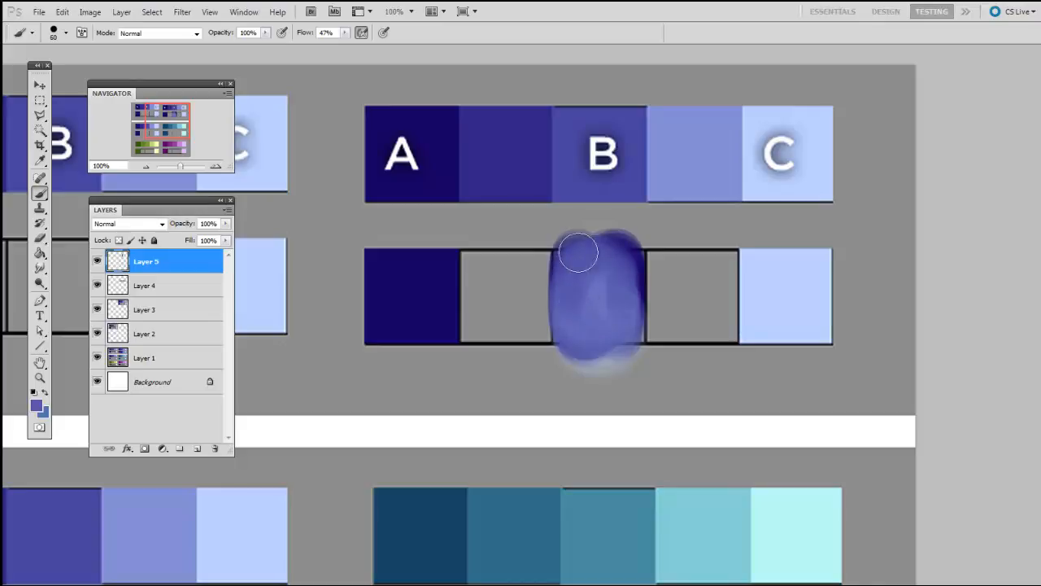
mouse_move(606, 251)
left_mouse_down()
mouse_move(613, 275)
mouse_move(583, 325)
mouse_move(590, 256)
mouse_move(578, 254)
mouse_move(631, 295)
mouse_move(629, 265)
mouse_move(597, 346)
mouse_move(573, 234)
mouse_move(560, 357)
mouse_move(611, 247)
mouse_move(627, 283)
mouse_move(600, 288)
mouse_move(639, 334)
mouse_move(588, 348)
mouse_move(636, 344)
mouse_move(633, 250)
left_mouse_up()
key("bracketleft")
key("bracketleft")
key("bracketleft")
key("bracketleft")
key("bracketleft")
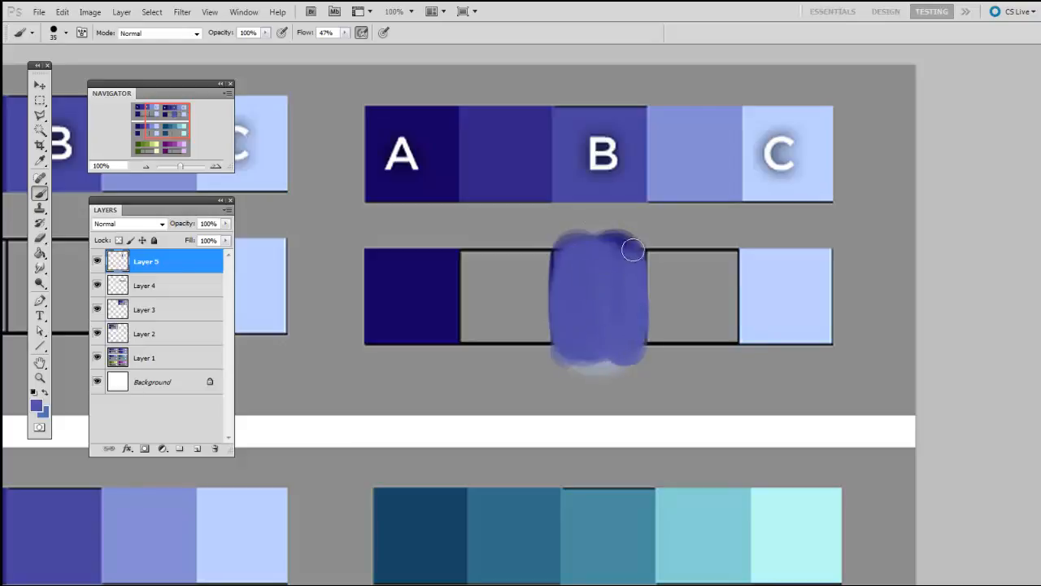
mouse_move(553, 257)
left_mouse_down()
mouse_move(565, 374)
mouse_move(584, 217)
mouse_move(574, 254)
mouse_move(600, 355)
left_mouse_up()
Darken the middle cell by glazing dark blue over it and spreading the resampled blend.
key("bracketright")
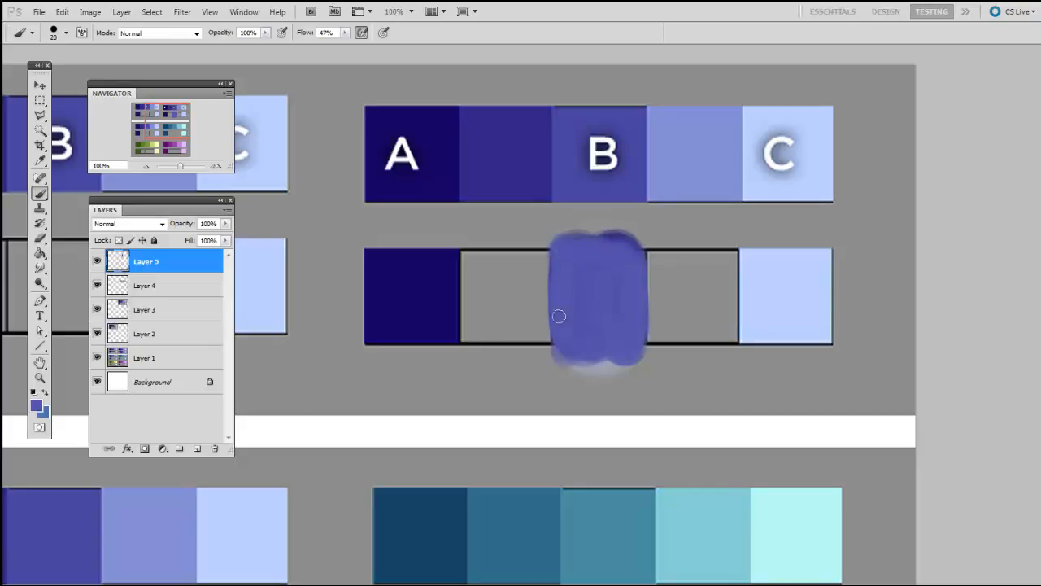
key("bracketright")
key("bracketright")
key("bracketright")
key("bracketright")
key("bracketright")
key("bracketright")
key("bracketright")
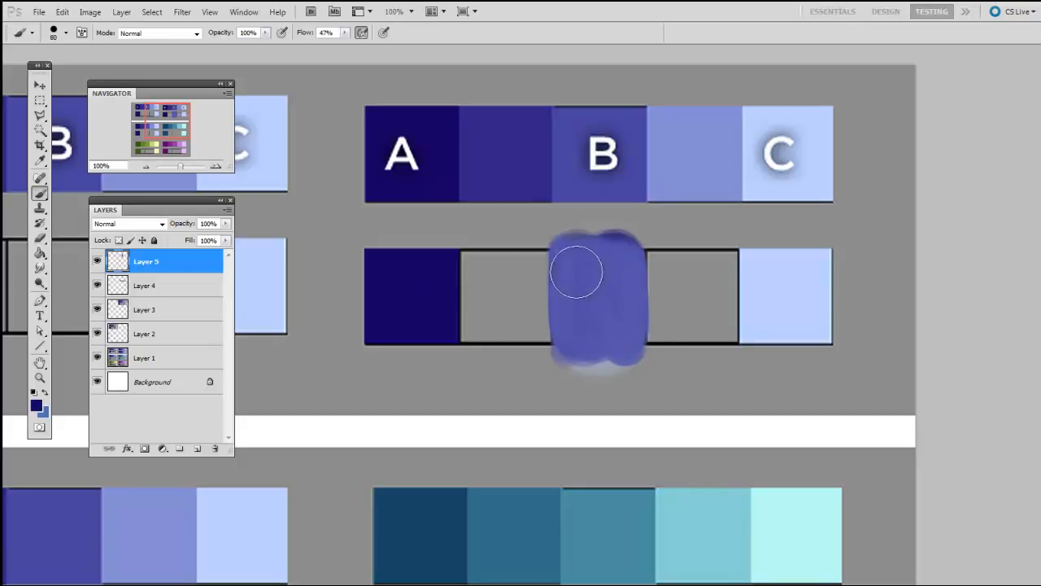
left_click(588, 265, "alt")
mouse_move(570, 286)
left_mouse_down()
mouse_move(607, 339)
mouse_move(592, 253)
mouse_move(604, 305)
mouse_move(621, 245)
left_mouse_up()
Paint the empty cell between the dark blue swatch and the middle cell with dark blue, using an 80 px brush.
key("bracketleft")
key("bracketleft")
key("bracketleft")
key("bracketleft")
key("bracketright")
key("bracketright")
key("bracketright")
key("bracketright")
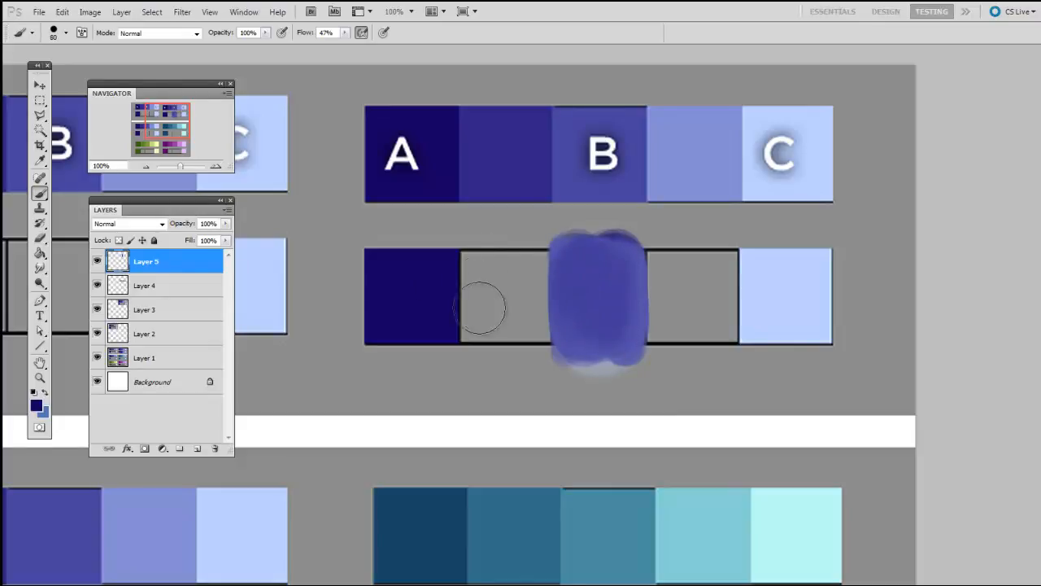
mouse_move(481, 307)
left_mouse_down()
mouse_move(529, 261)
mouse_move(523, 334)
mouse_move(530, 263)
mouse_move(499, 328)
mouse_move(501, 266)
mouse_move(509, 349)
mouse_move(497, 318)
mouse_move(500, 250)
mouse_move(497, 339)
mouse_move(507, 243)
mouse_move(493, 336)
mouse_move(496, 262)
left_mouse_up()
Blend the middle cell's blue over the second cell and spread the tone sampled from the mix.
left_click(571, 285, "alt")
key("bracketright")
key("bracketright")
key("bracketright")
key("bracketright")
key("bracketleft")
key("bracketleft")
left_click(502, 300, "alt")
key("bracketleft")
mouse_move(519, 264)
left_mouse_down()
mouse_move(516, 360)
mouse_move(519, 248)
mouse_move(486, 260)
mouse_move(489, 347)
mouse_move(485, 229)
mouse_move(506, 363)
mouse_move(495, 241)
mouse_move(595, 257)
mouse_move(493, 272)
mouse_move(491, 333)
mouse_move(478, 267)
mouse_move(523, 302)
mouse_move(527, 332)
mouse_move(487, 265)
mouse_move(480, 334)
mouse_move(490, 358)
mouse_move(537, 260)
mouse_move(541, 348)
mouse_move(533, 246)
mouse_move(526, 310)
left_mouse_up()
Resample the second cell's blended dark blue and even out the cell along its edges with a smaller brush.
left_click(424, 304, "alt")
left_click(490, 295, "alt")
key("bracketleft")
key("bracketleft")
key("bracketleft")
key("bracketleft")
key("bracketleft")
key("bracketright")
key("bracketright")
mouse_move(484, 243)
left_mouse_down()
mouse_move(475, 276)
mouse_move(487, 337)
left_mouse_up()
Paint the empty fourth cell with the middle cell's blue and glaze it with the light blue end colour.
left_click_drag(639, 304, 603, 286)
left_click(470, 272, "alt")
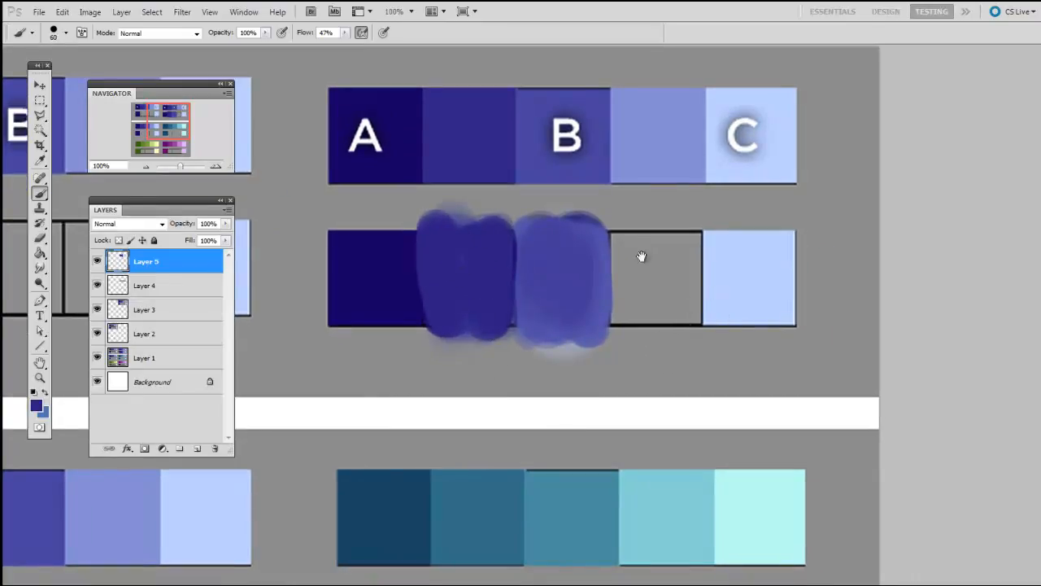
mouse_move(691, 251)
left_mouse_down()
mouse_move(597, 263)
mouse_move(534, 320)
mouse_move(584, 297)
mouse_move(578, 333)
mouse_move(555, 244)
mouse_move(556, 313)
left_mouse_up()
left_click(473, 286, "alt")
left_click(633, 293, "alt")
key("bracketright")
key("bracketright")
key("bracketright")
key("bracketright")
key("bracketright")
Even out the fourth cell with its sampled blend and more of the light blue end colour.
left_click(554, 274, "alt")
key("bracketleft")
key("bracketleft")
mouse_move(572, 249)
left_mouse_down()
mouse_move(552, 336)
mouse_move(553, 230)
mouse_move(566, 355)
mouse_move(576, 231)
mouse_move(582, 344)
mouse_move(578, 193)
mouse_move(540, 294)
mouse_move(556, 332)
mouse_move(553, 261)
mouse_move(560, 335)
mouse_move(564, 252)
mouse_move(562, 335)
mouse_move(560, 240)
mouse_move(558, 348)
mouse_move(569, 274)
mouse_move(583, 262)
mouse_move(537, 269)
mouse_move(550, 278)
mouse_move(551, 244)
left_mouse_up()
left_click(621, 284, "alt")
left_click(570, 254, "alt")
key("bracketright")
key("bracketright")
key("bracketleft")
Smooth the middle cell with its own sampled blue, using a 50 px brush.
left_click(499, 288, "alt")
key("bracketleft")
key("bracketleft")
key("bracketleft")
key("bracketleft")
key("bracketleft")
left_click_drag(500, 268, 502, 309)
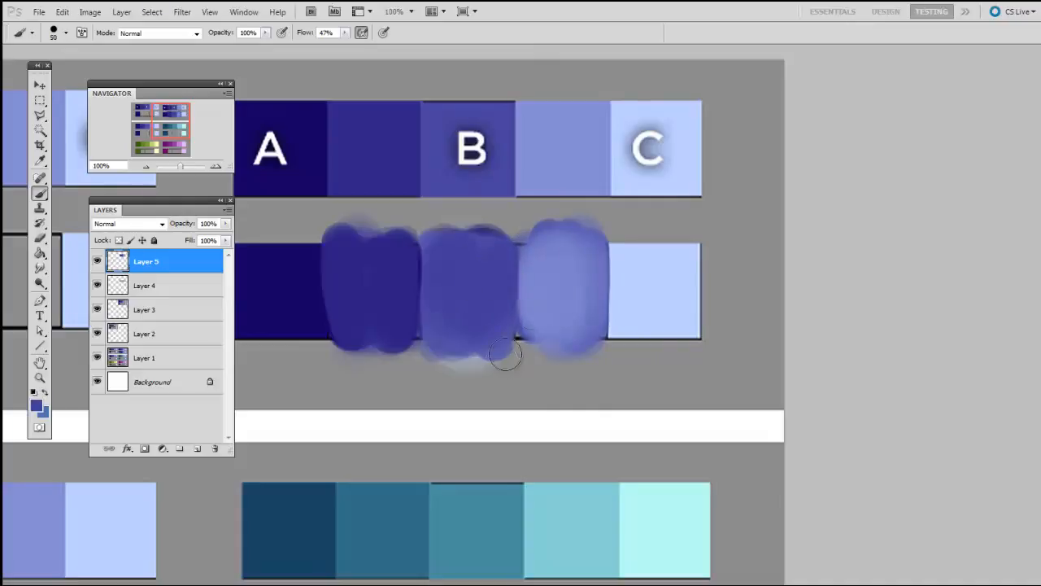
Sample the light blue end colour and glaze it over the upper part of the fourth cell with an enlarged brush.
left_click(540, 283, "alt")
left_click_drag(653, 318, 692, 317)
left_click(686, 292, "alt")
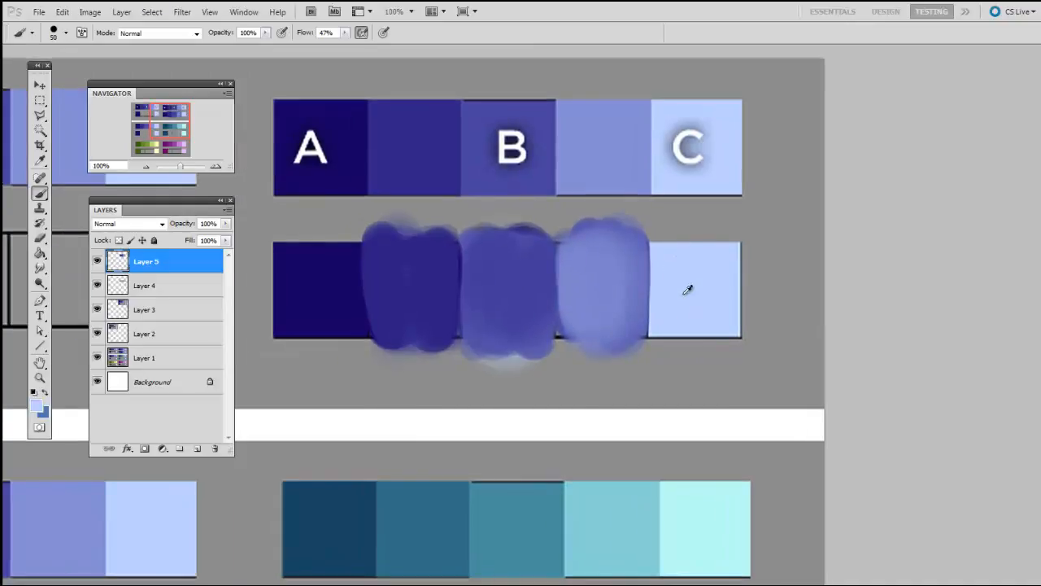
key("bracketright")
key("bracketright")
key("bracketright")
mouse_move(622, 240)
left_mouse_down()
mouse_move(620, 338)
mouse_move(625, 266)
left_mouse_up()
Blend the lower part of the fourth cell with its sampled tone and the middle cell's blue, using a smaller brush.
left_click(624, 268, "alt")
key("bracketleft")
key("bracketleft")
key("bracketleft")
mouse_move(632, 316)
left_mouse_down()
mouse_move(630, 268)
mouse_move(602, 258)
mouse_move(577, 283)
left_mouse_up()
left_click(521, 298, "alt")
mouse_move(633, 347)
left_mouse_down()
mouse_move(630, 258)
mouse_move(583, 333)
mouse_move(584, 285)
mouse_move(585, 337)
mouse_move(608, 284)
mouse_move(591, 306)
mouse_move(619, 330)
mouse_move(576, 311)
left_mouse_up()
Even out the fourth cell with its own resampled blend, using brush sizes of 100 px and 50 px.
key("bracketright")
key("bracketright")
key("bracketright")
key("bracketright")
key("bracketright")
left_click(595, 274, "alt")
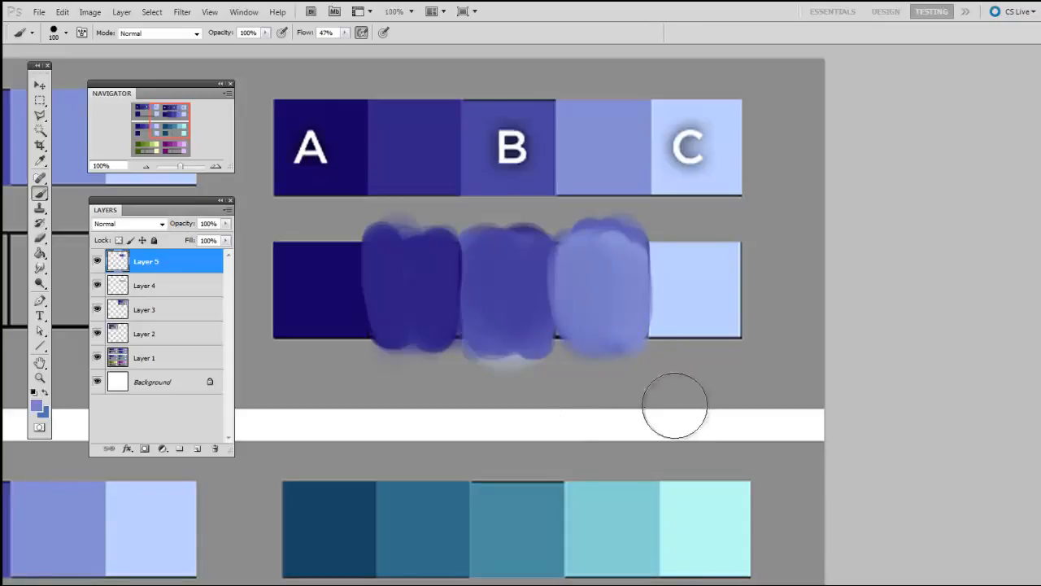
left_click_drag(685, 392, 719, 381)
left_click(627, 252, "alt")
key("bracketleft")
key("bracketleft")
key("bracketleft")
key("bracketleft")
key("bracketleft")
mouse_move(636, 276)
left_mouse_down()
mouse_move(657, 242)
mouse_move(645, 302)
left_mouse_up()
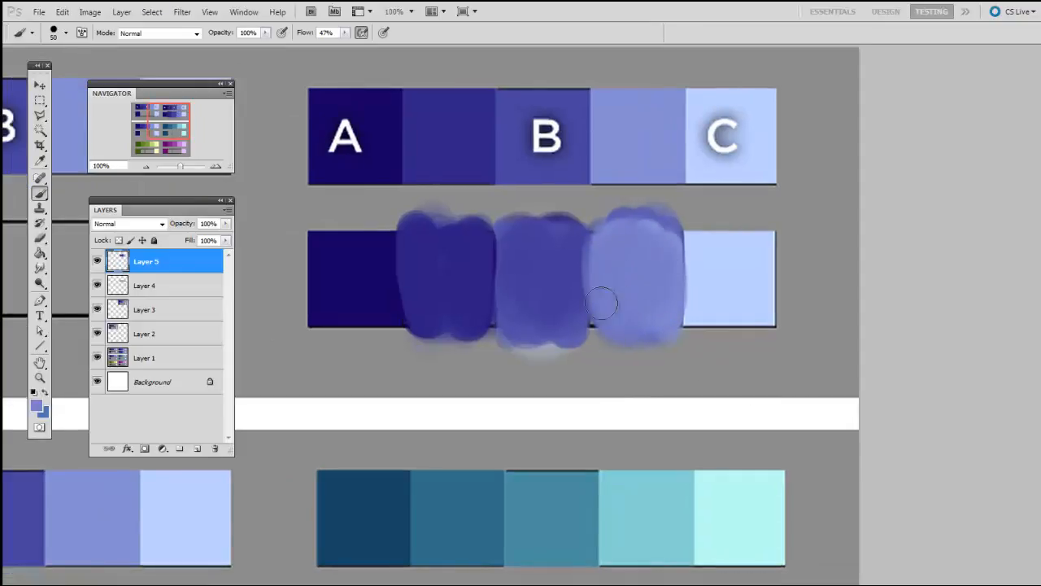
Sample the middle cell's blue and clean up its boundary with the fourth cell using a smaller brush.
left_click(567, 275, "alt")
key("bracketleft")
mouse_move(572, 249)
left_mouse_down()
mouse_move(574, 332)
mouse_move(586, 236)
mouse_move(584, 329)
left_mouse_up()
left_click(603, 278, "alt")
left_click(570, 298, "alt")
key("bracketleft")
key("bracketleft")
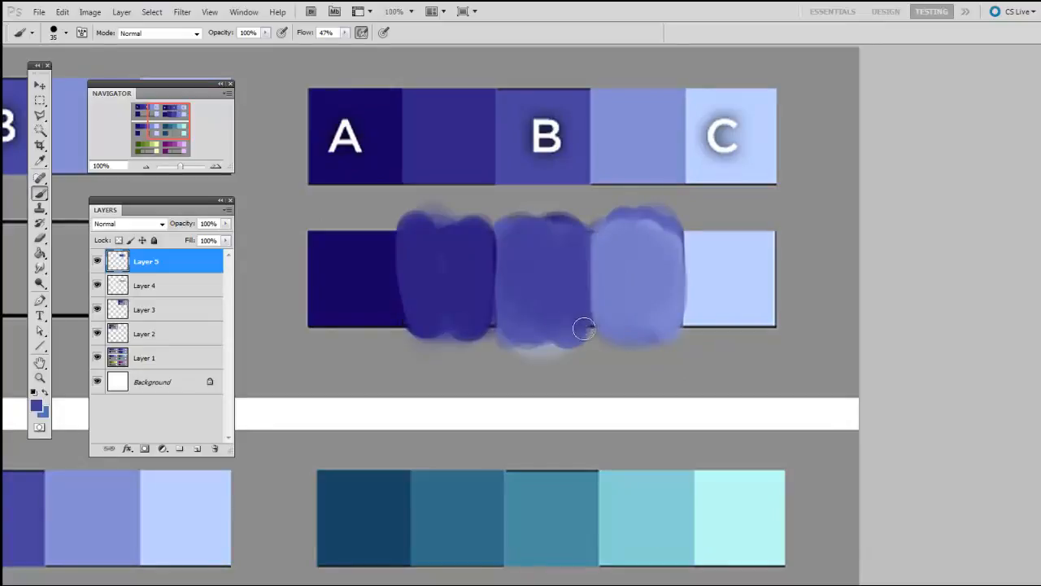
Touch up the second cell with its sampled blue and its boundary with the dark end swatch using the dark end colour.
left_click(483, 303, "alt")
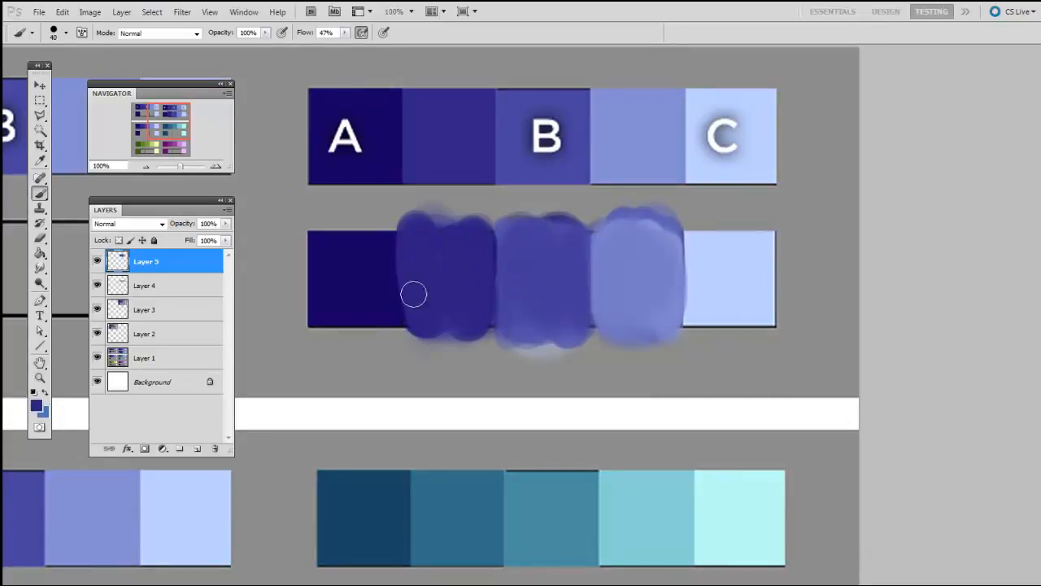
key("bracketright")
left_click(388, 247, "alt")
left_click_drag(755, 315, 789, 315)
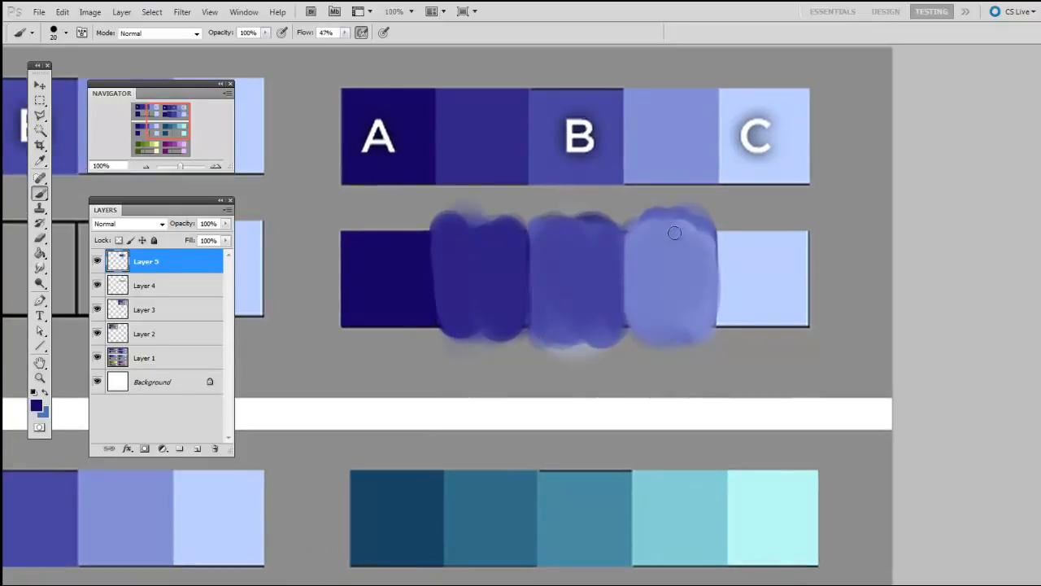
Touch up the upper edge of the fourth cell with its sampled tone, using a 30 px brush.
left_click(677, 233, "alt")
key("bracketright")
key("bracketright")
left_click_drag(702, 234, 704, 246)
left_click_drag(732, 312, 733, 325)
Cover the paint overflow above and below the blended strip with the background grey, using 30 to 35 px brushes.
left_click(743, 273, "alt")
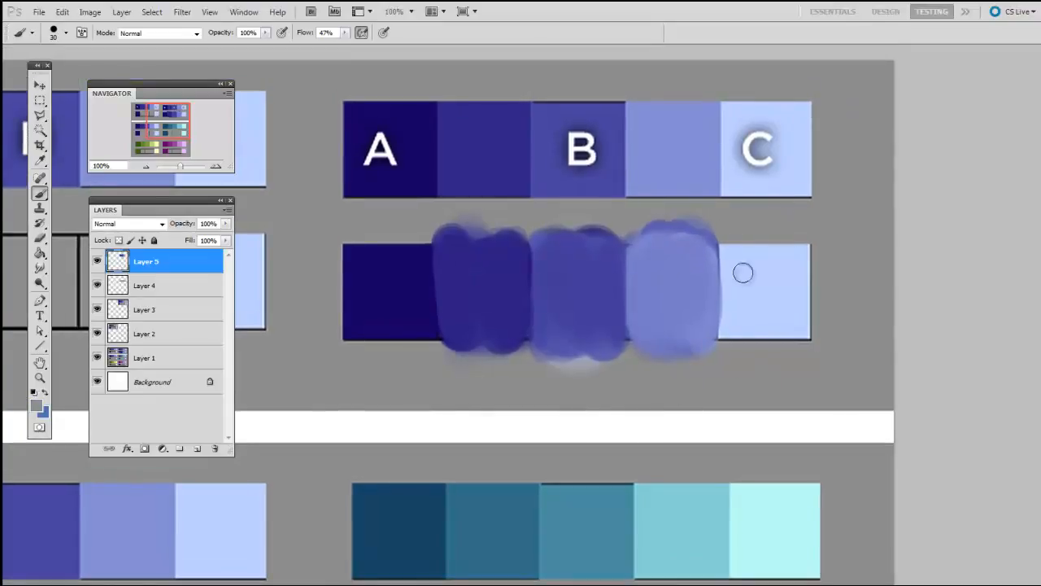
left_click_drag(341, 234, 715, 228)
left_click_drag(475, 221, 707, 223)
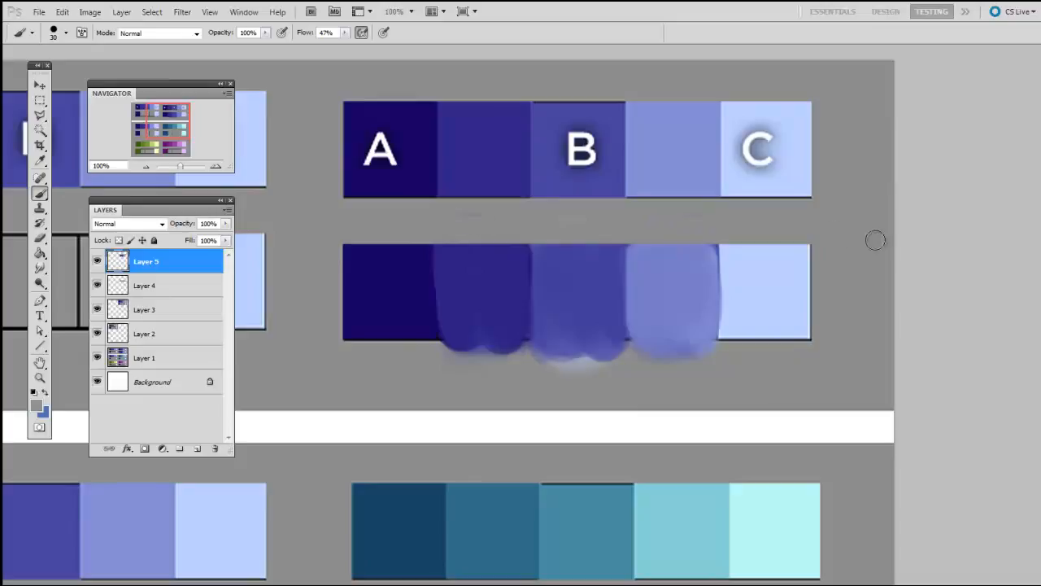
mouse_move(350, 351)
left_mouse_down()
mouse_move(863, 366)
mouse_move(392, 367)
mouse_move(550, 357)
left_mouse_up()
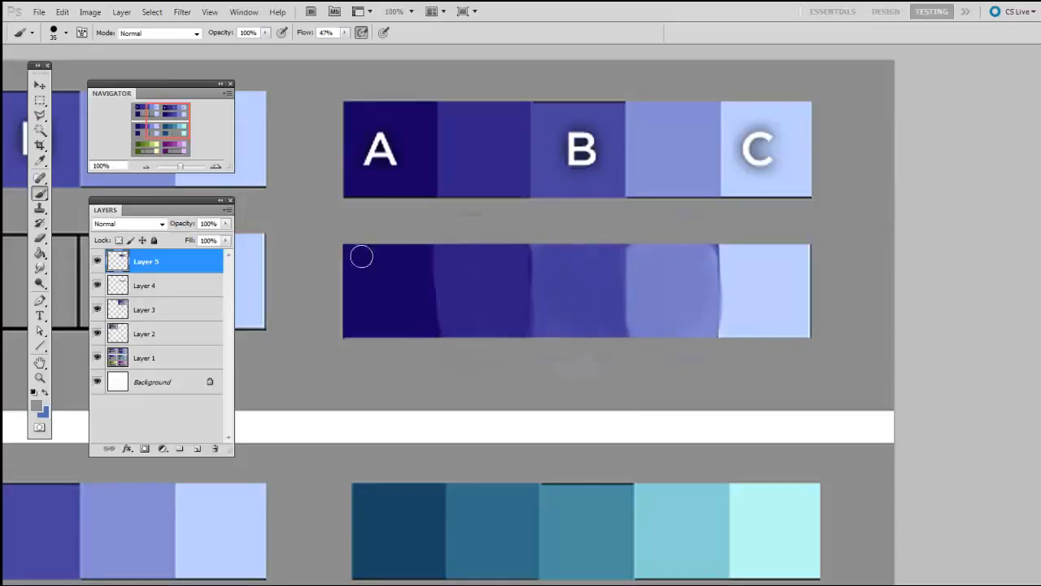
left_click_drag(346, 230, 856, 224)
left_click_drag(847, 335, 869, 297)
Zoom out to 66.67% and compare the blended strip with the remaining practice strips on the sheet.
left_click_drag(745, 389, 839, 549)
key("ctrl+minus")
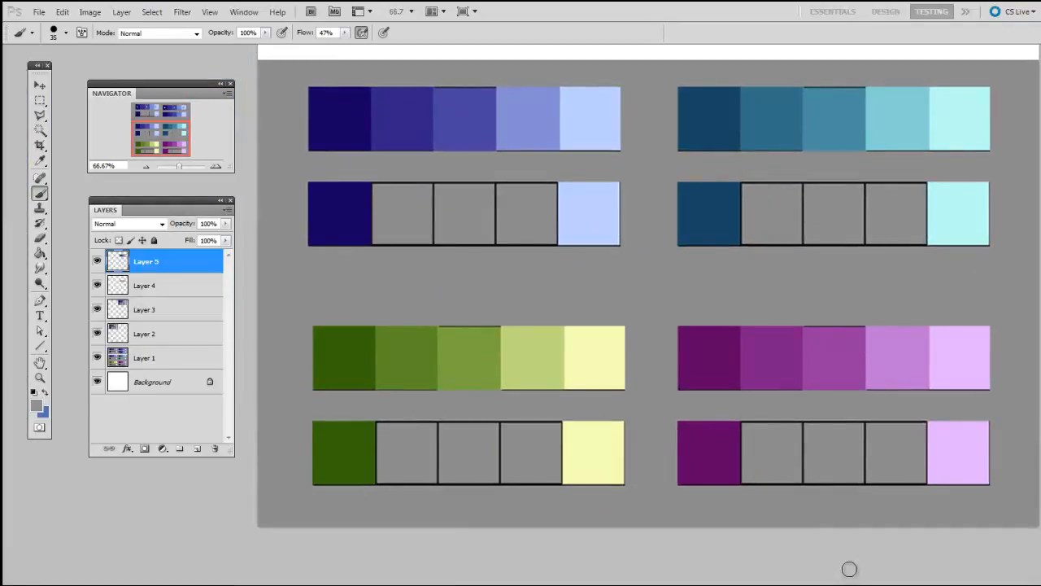
left_click_drag(847, 518, 841, 527)
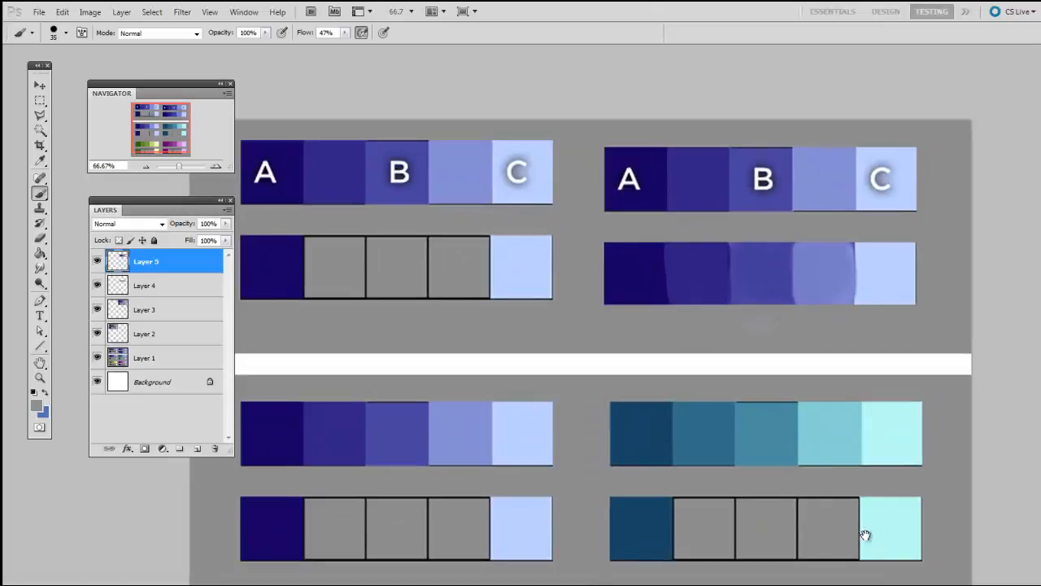
left_click_drag(866, 534, 847, 561)
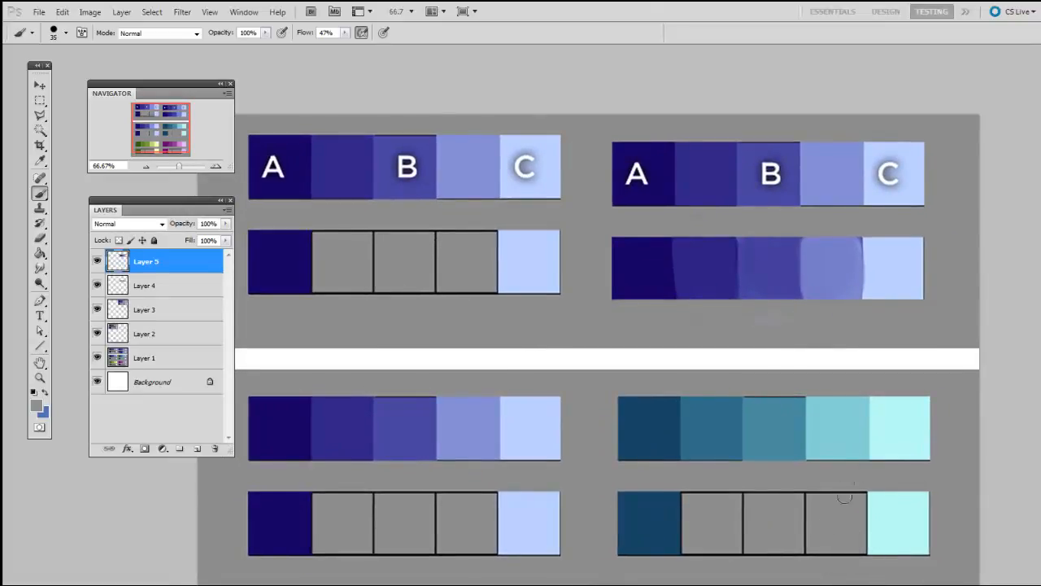
left_click_drag(805, 585, 820, 581)
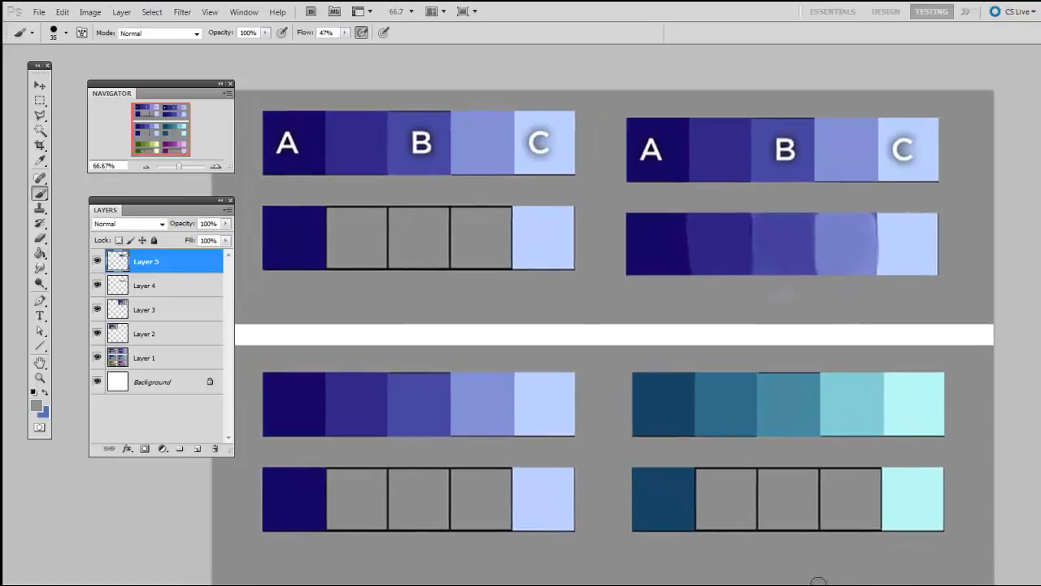